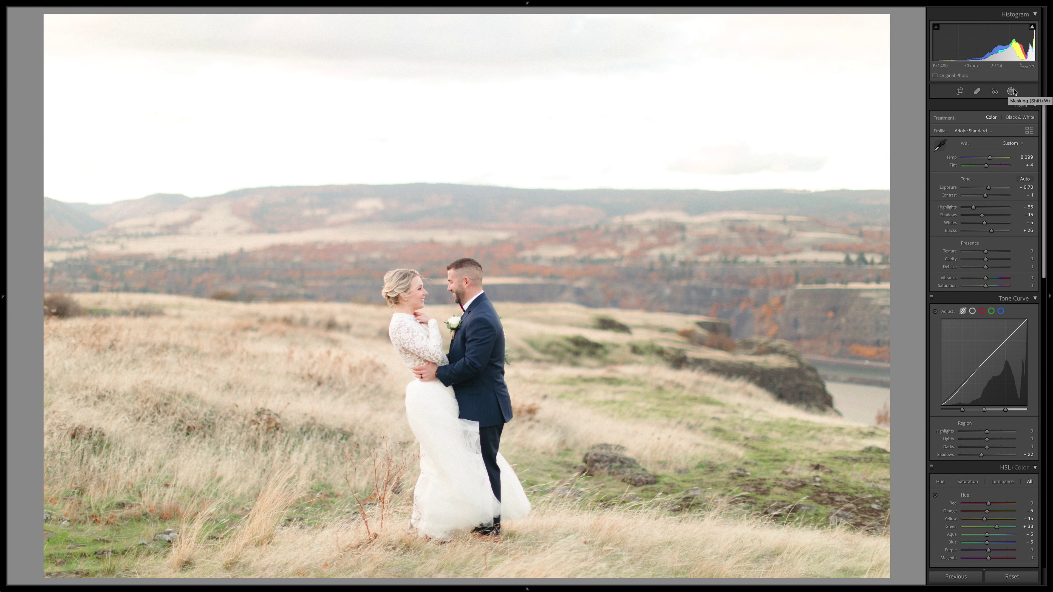
Step: Open the new-mask list and choose Select Subject to mask the embracing couple
left_click(1012, 91)
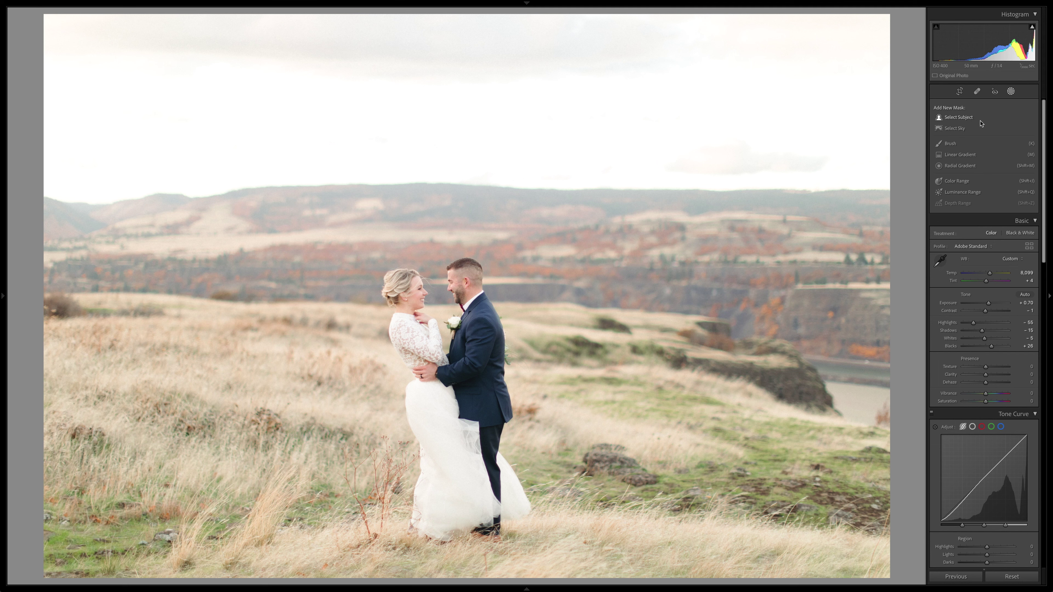
scroll(979, 115, "down", 2)
scroll(979, 116, "up", 2)
left_click(958, 117)
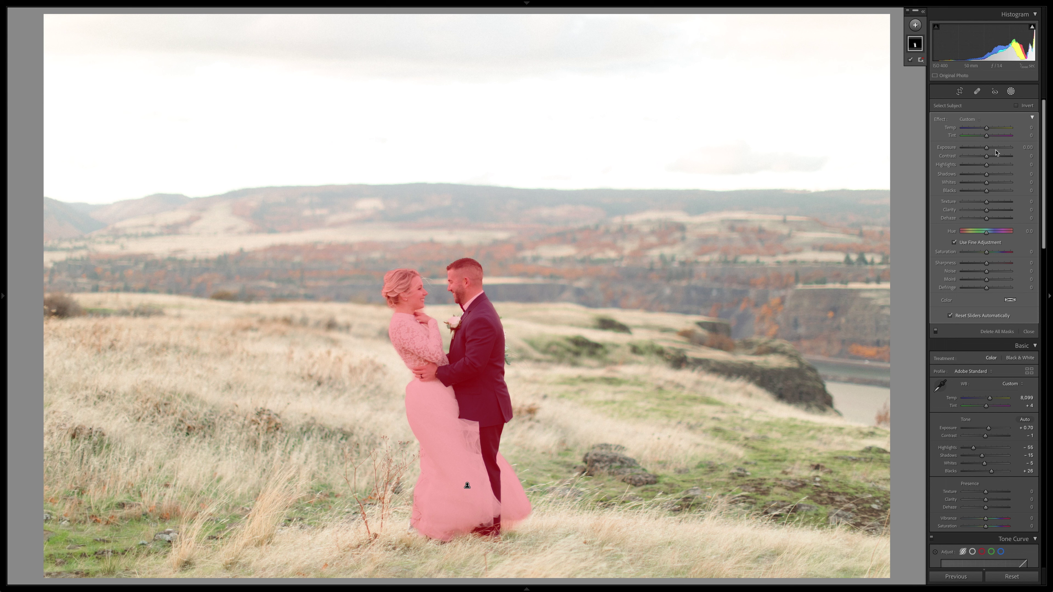
Step: Brighten the couple's subject mask to exposure 0.20
key("Down")
key("Down")
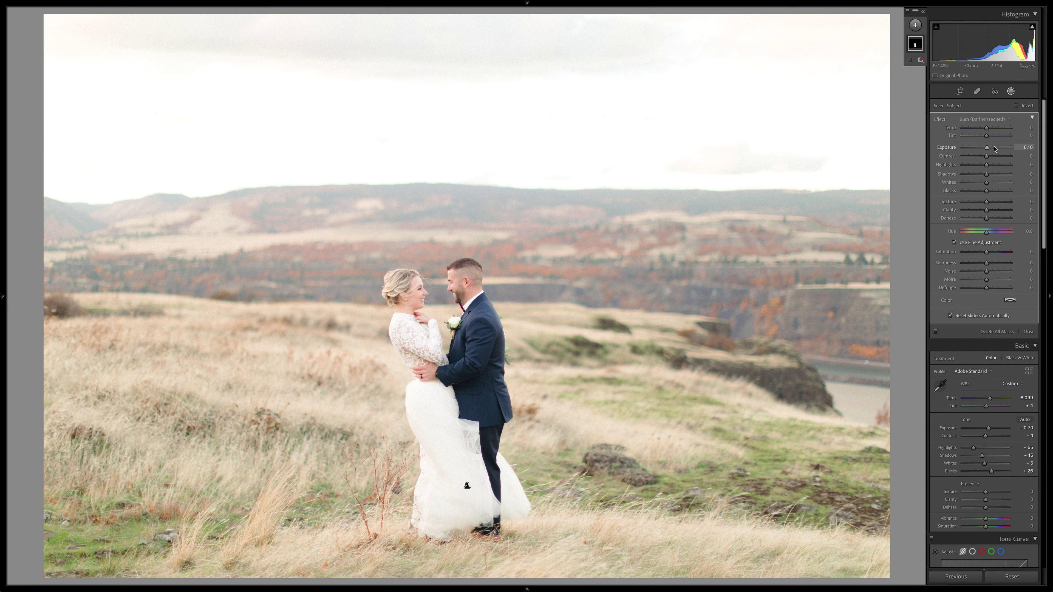
key("Down")
key("Up")
key("Up")
Step: Try raising the couple's saturation, reset it to zero, and close masking
mouse_move(993, 255)
left_mouse_down()
mouse_move(941, 258)
mouse_move(993, 255)
left_mouse_up()
double_click(991, 254)
left_click(1011, 91)
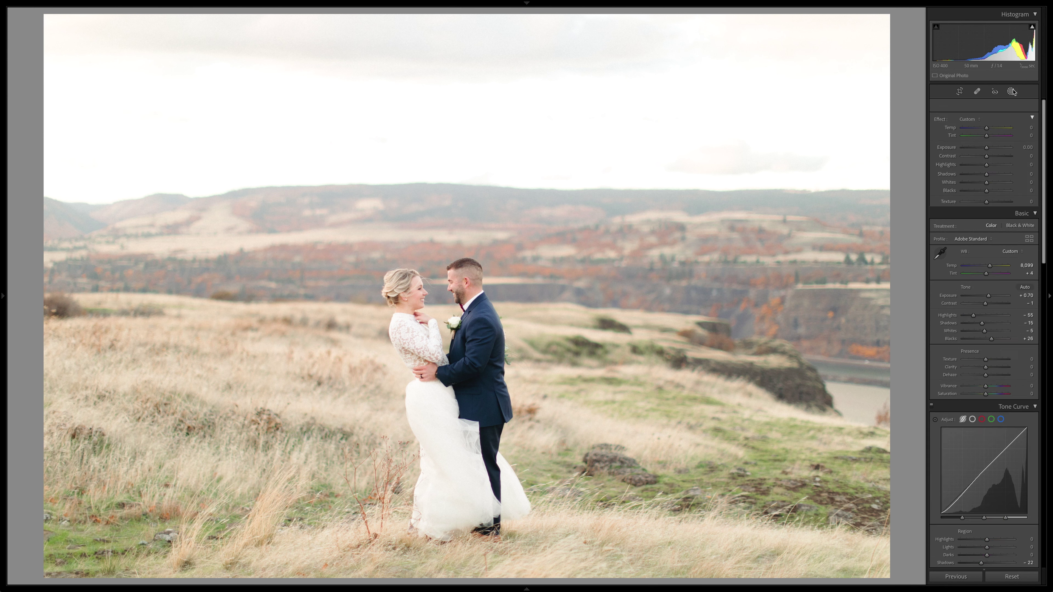
Step: Add a Select Sky mask and darken the sky to exposure -1.10
left_click(1011, 91)
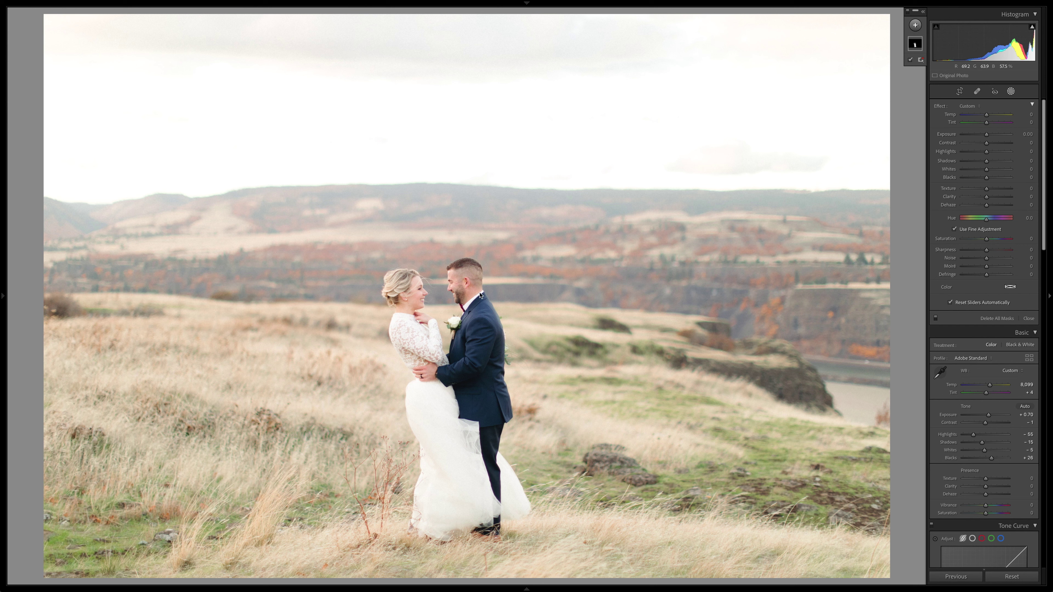
left_click(915, 25)
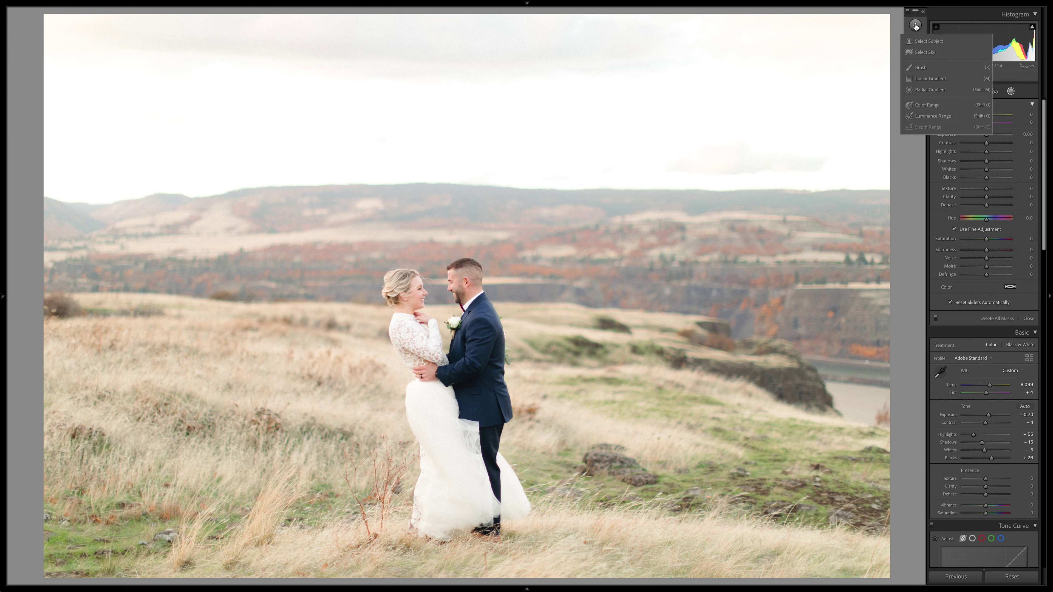
left_click(927, 53)
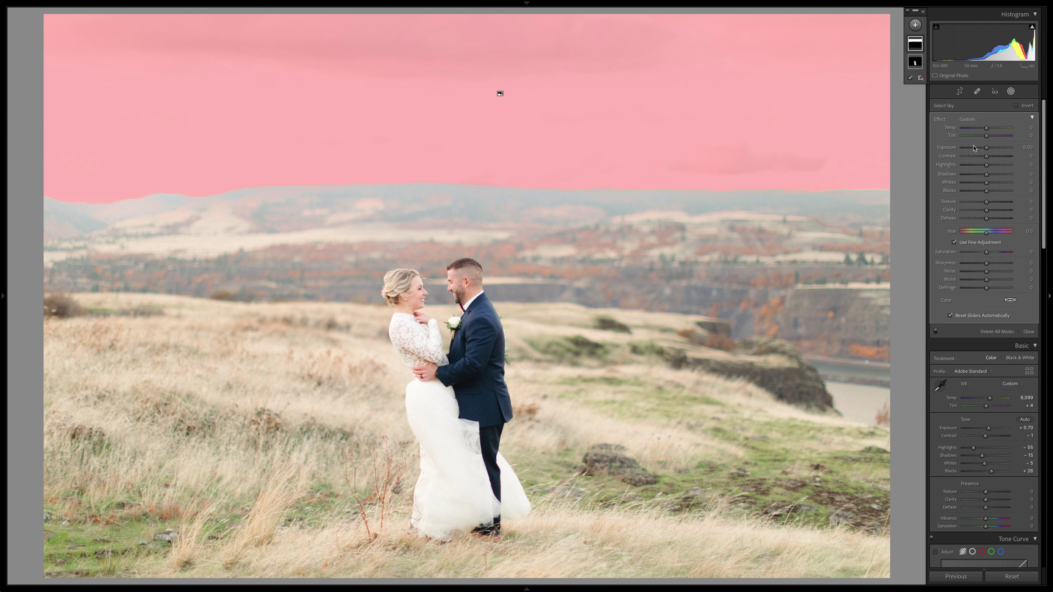
key("Down")
key("Down")
key("Down")
key("Down")
key("Down")
key("Down")
key("Down")
key("Down")
key("Down")
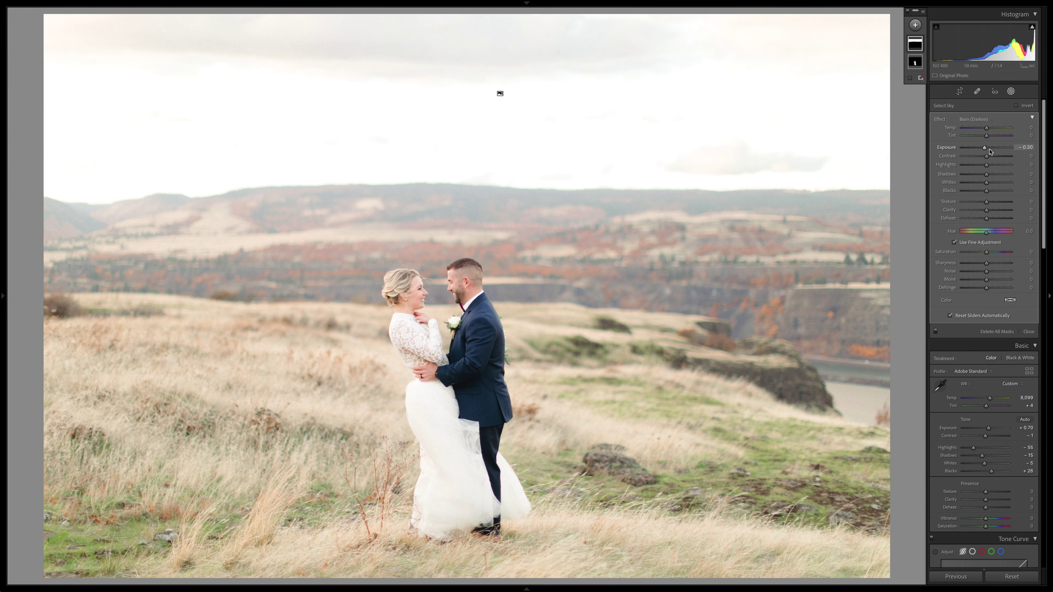
key("Down")
key("Down")
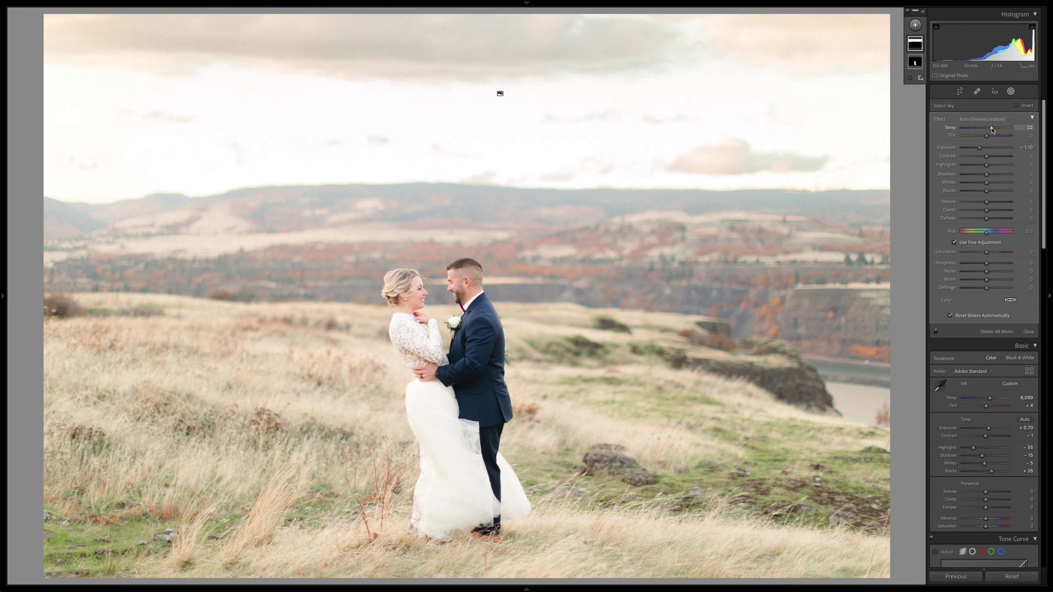
Step: Warm the sky mask's temperature to 100 so the clouds stand out
left_click_drag(993, 129, 998, 130)
left_click_drag(997, 129, 1016, 129)
mouse_move(919, 49)
left_click(916, 25)
Step: Paint a Size 2 brush mask along the horizon ridge and desaturate it to -100
left_click(918, 69)
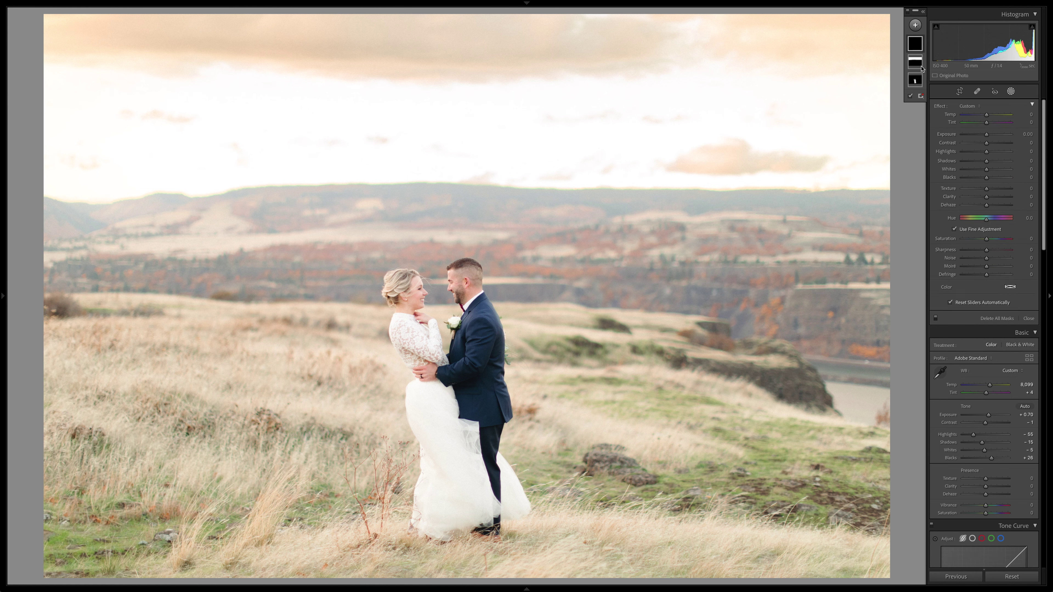
scroll(833, 193, "down", 3)
left_click(883, 192)
mouse_move(794, 193)
left_mouse_down()
mouse_move(413, 179)
mouse_move(45, 198)
left_mouse_up()
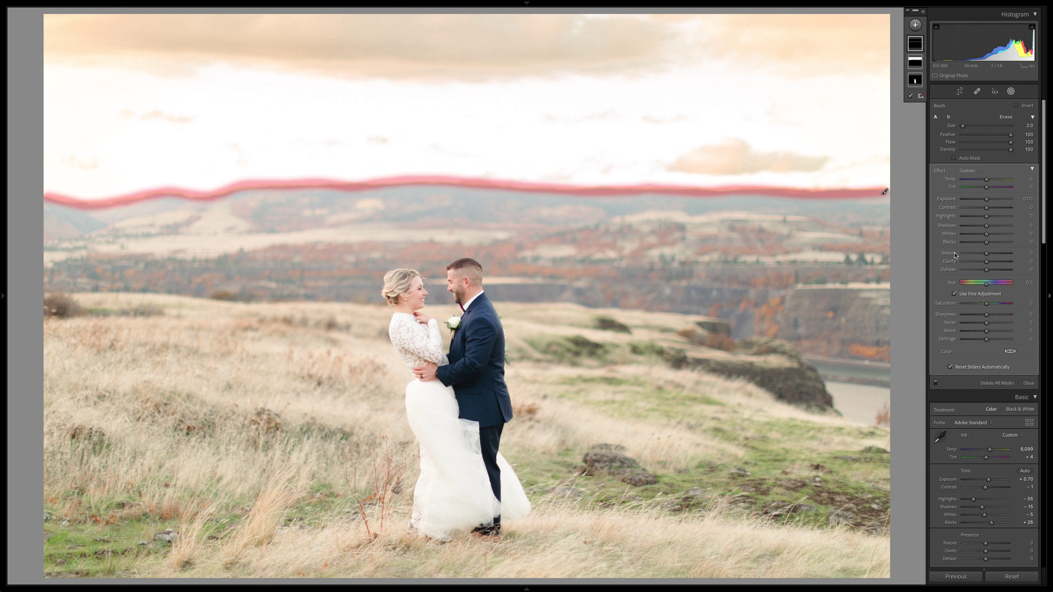
left_click_drag(988, 304, 988, 305)
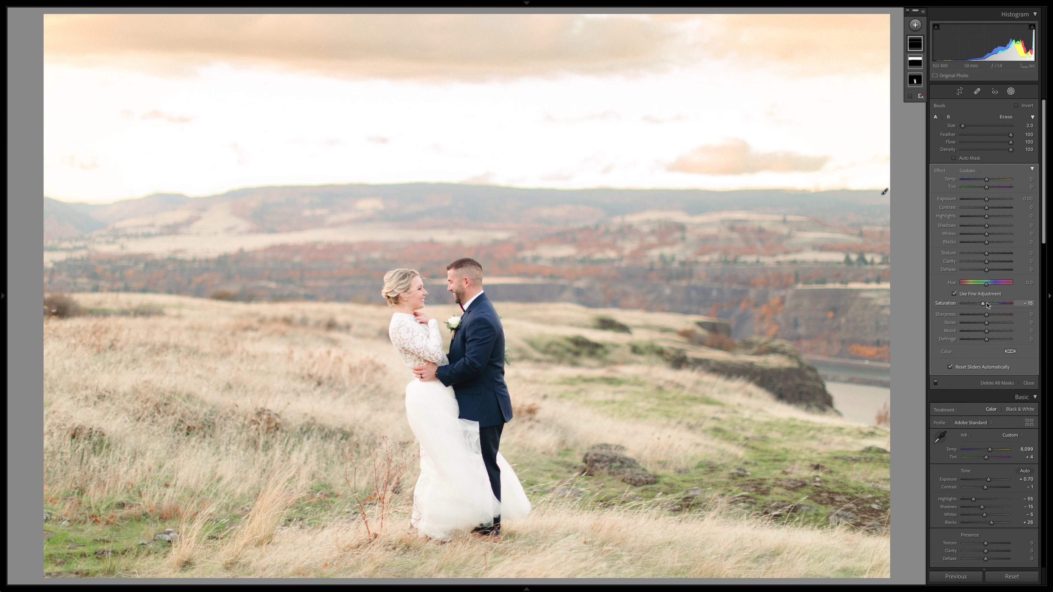
left_click_drag(987, 305, 963, 305)
Step: Close the masking panel to return to the Basic editing panels
left_click(1010, 92)
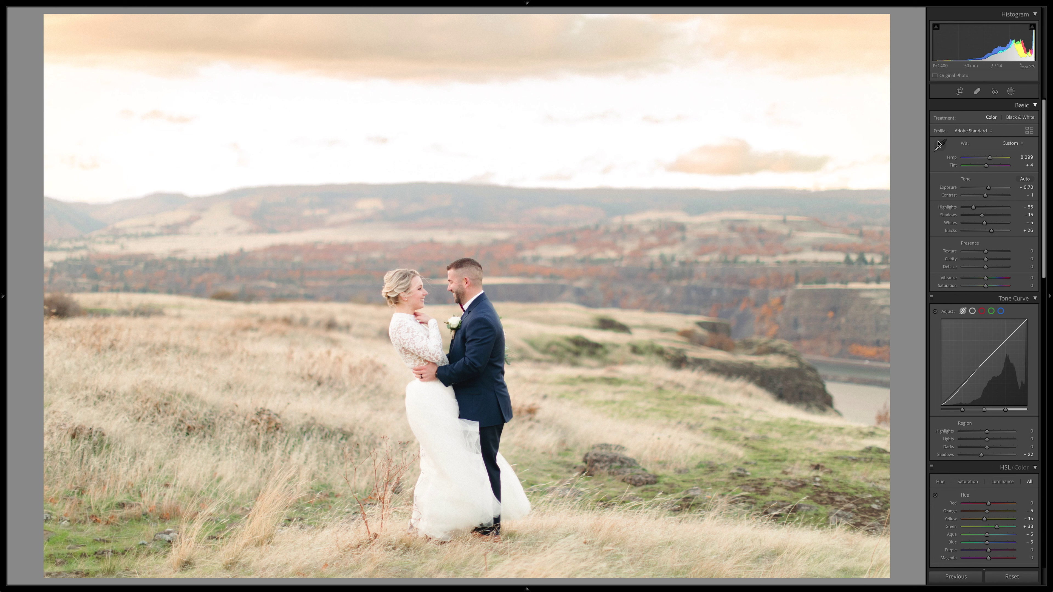